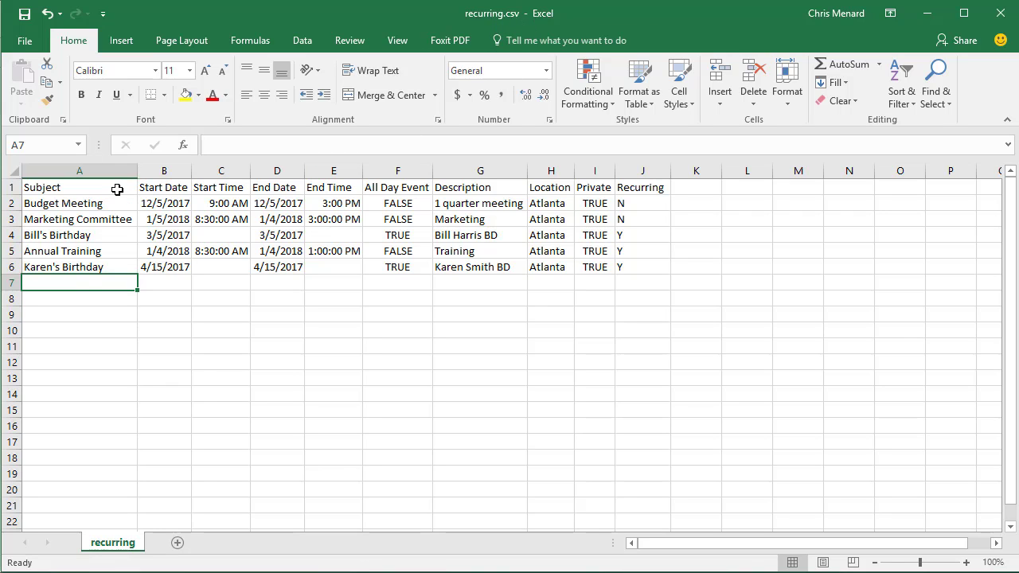
drag(117, 189, 593, 190)
click(641, 187)
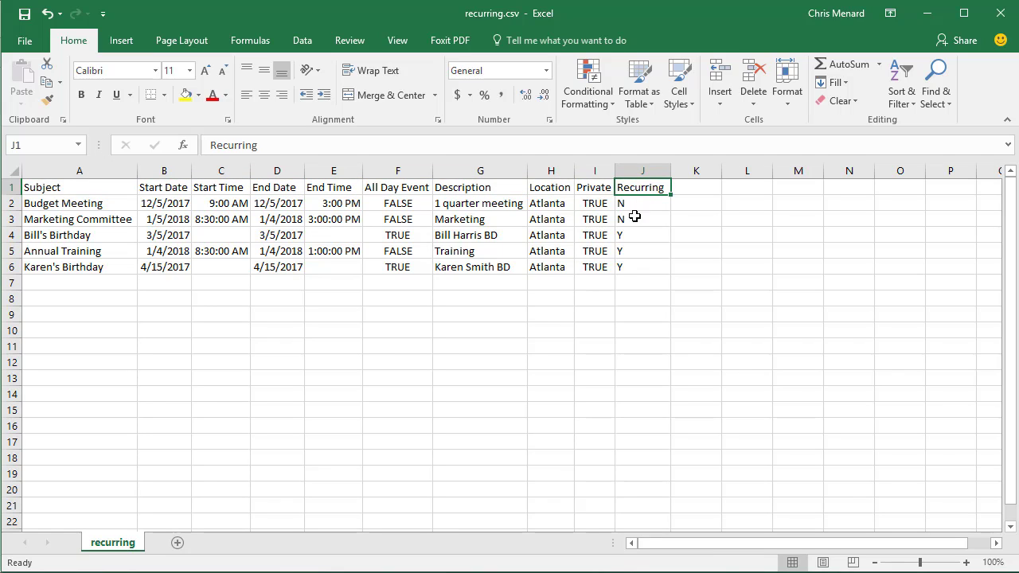
click(641, 221)
click(642, 250)
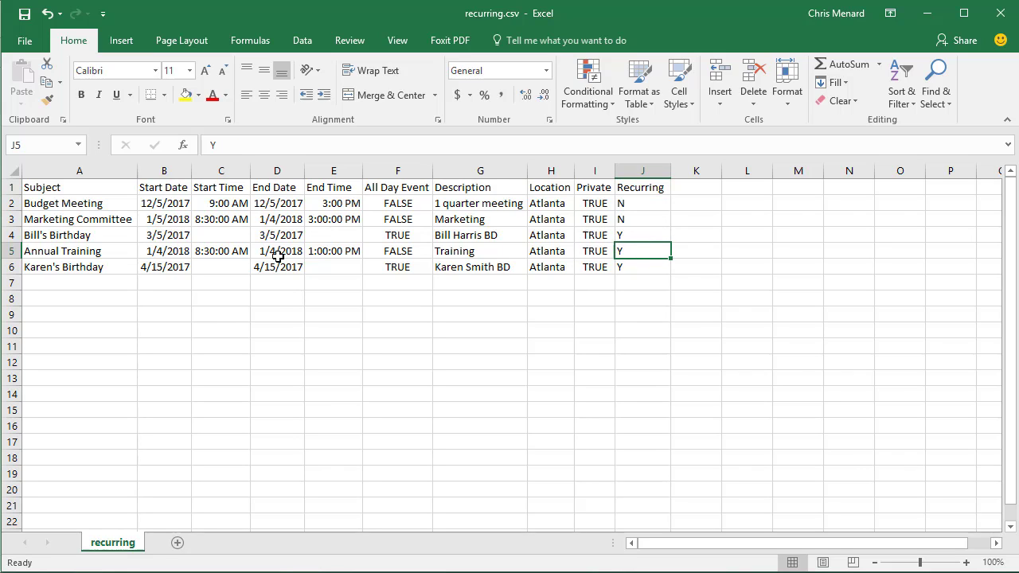
click(95, 284)
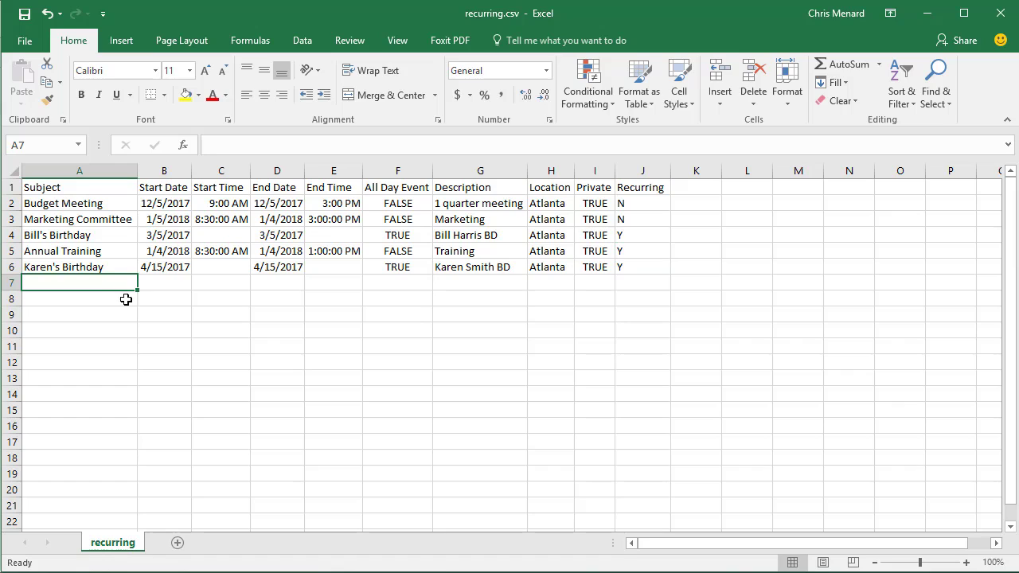
- Repeat the three recurring event subjects in A4:A6 down the Subject column through row 15
drag(58, 238, 62, 266)
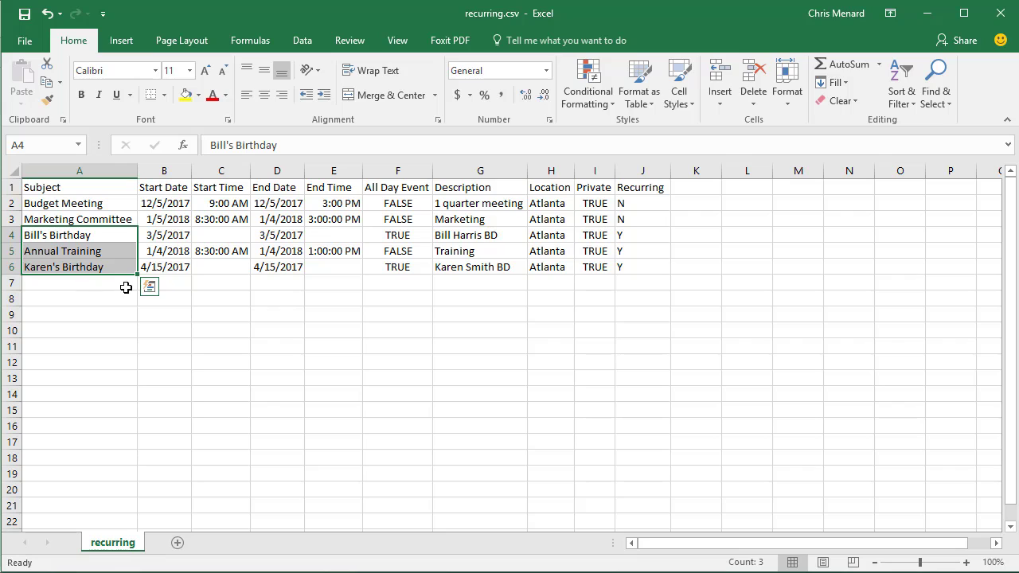
drag(137, 277, 137, 423)
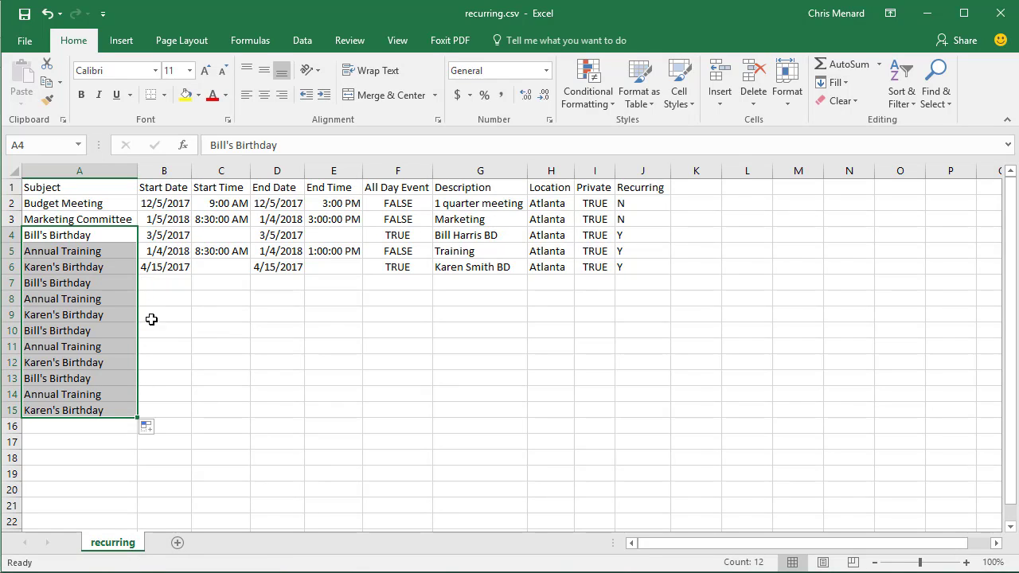
- Enter =DATE(YEAR(B4)+1,MONTH(B4),DAY(B4)) as the start date in B7 and fill it down through B15
click(169, 284)
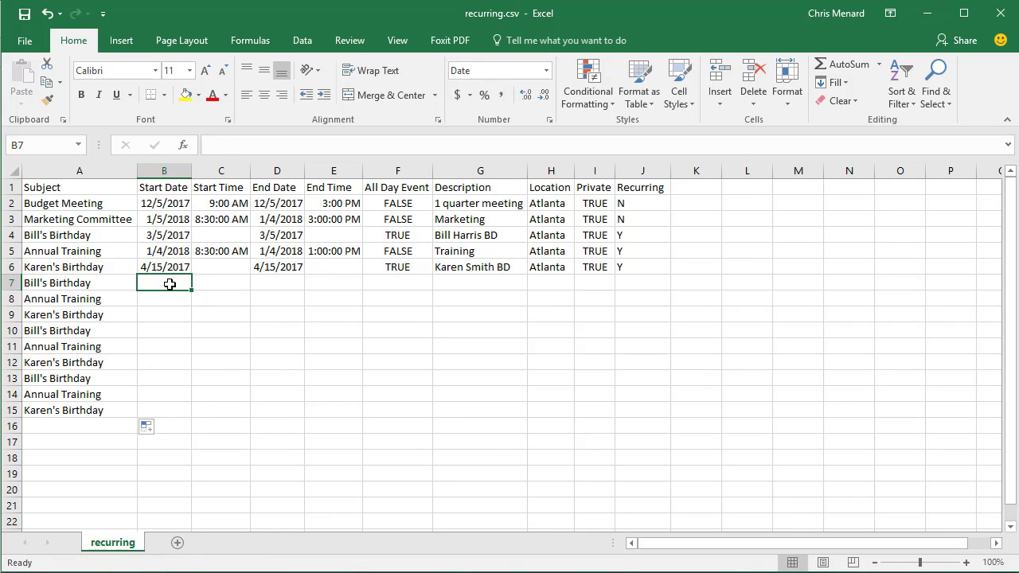
text(=d)
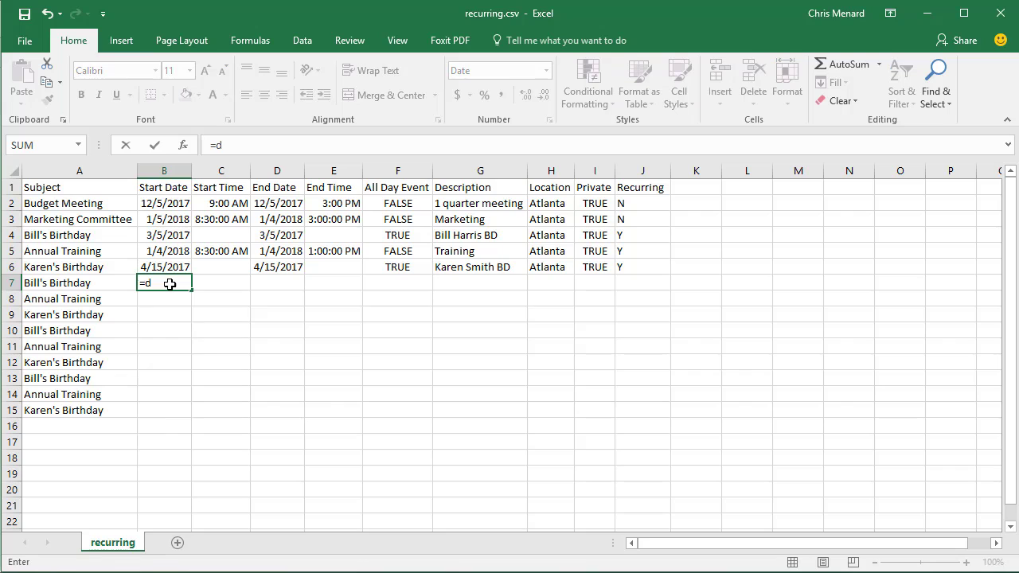
text(ate)
key(Tab)
text(y)
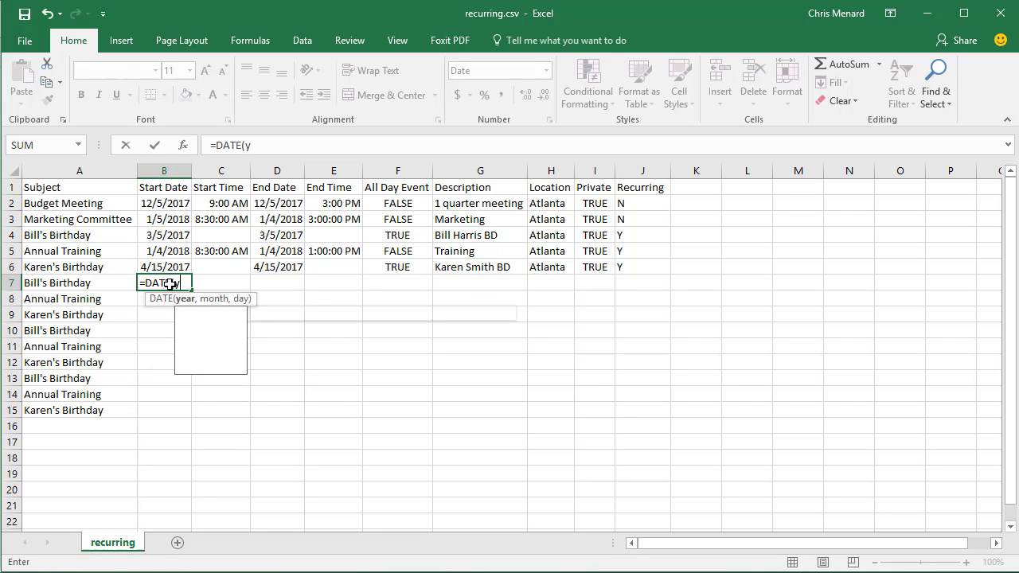
text(ear)
key(Tab)
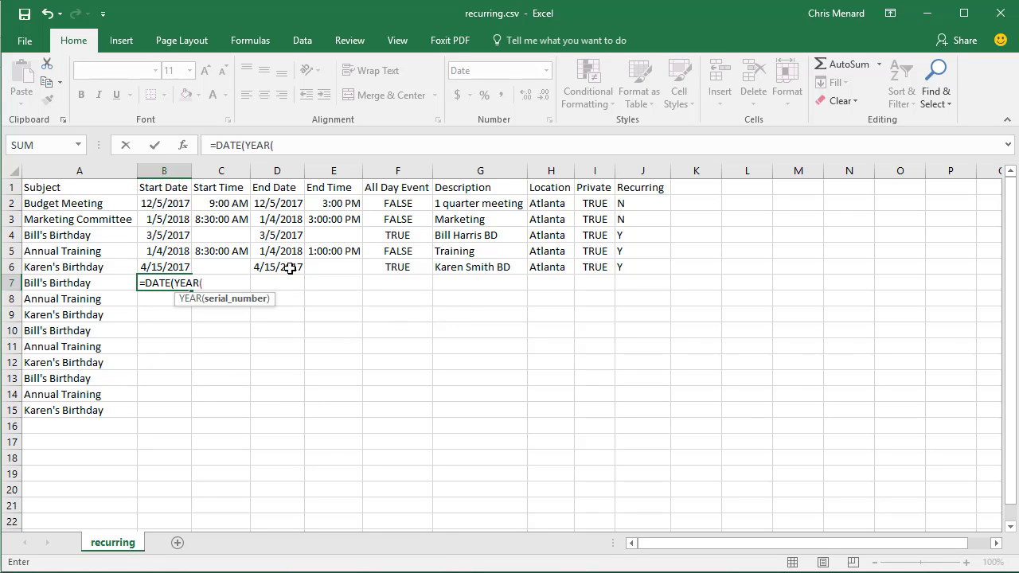
click(176, 237)
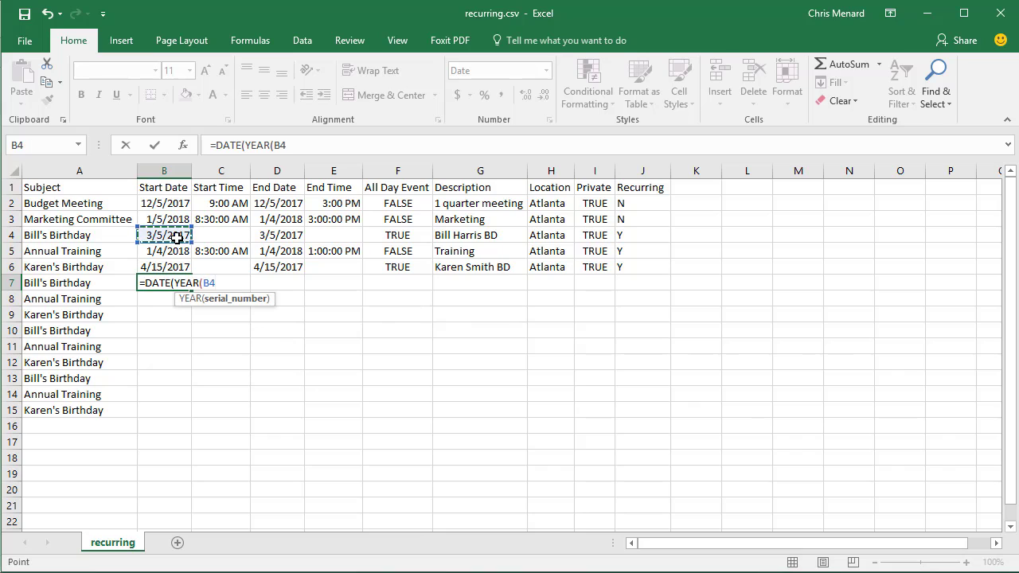
text())
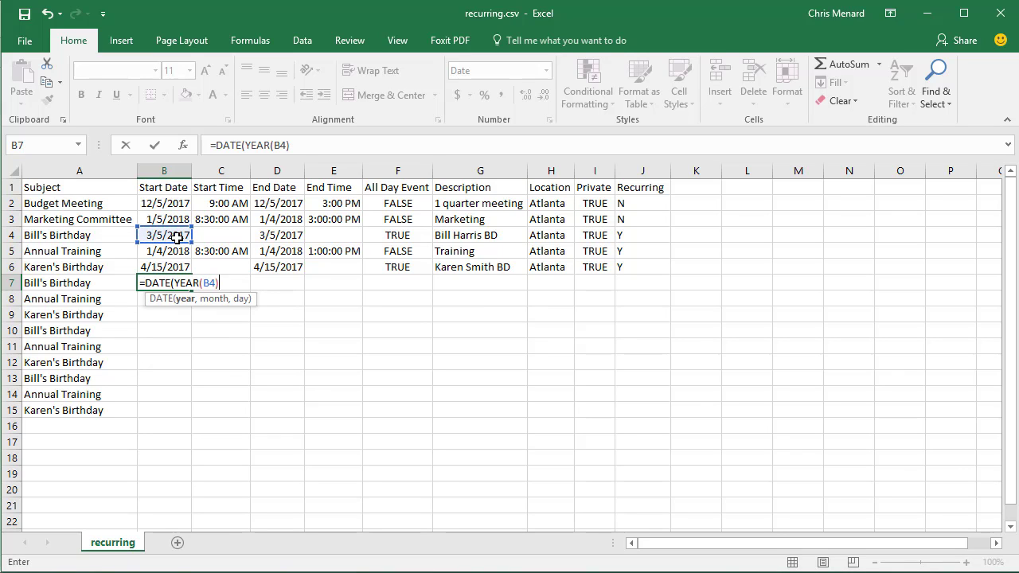
text(+1,month)
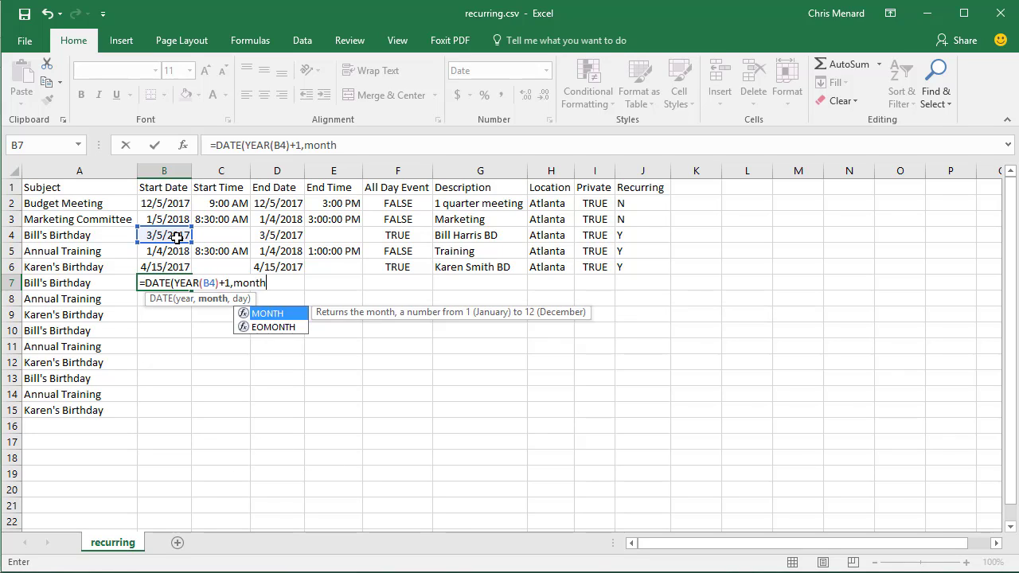
key(Tab)
click(177, 236)
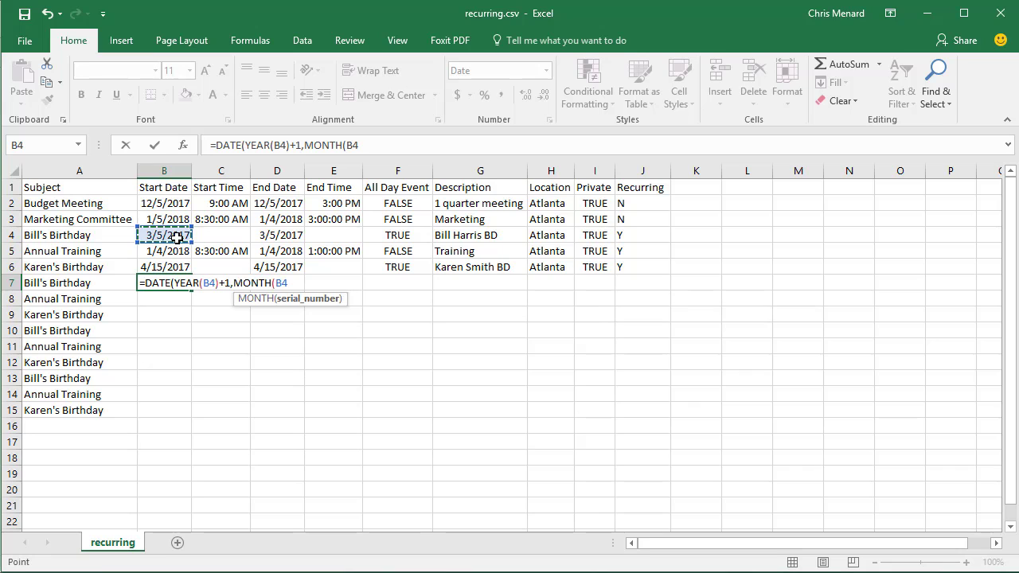
text(),d)
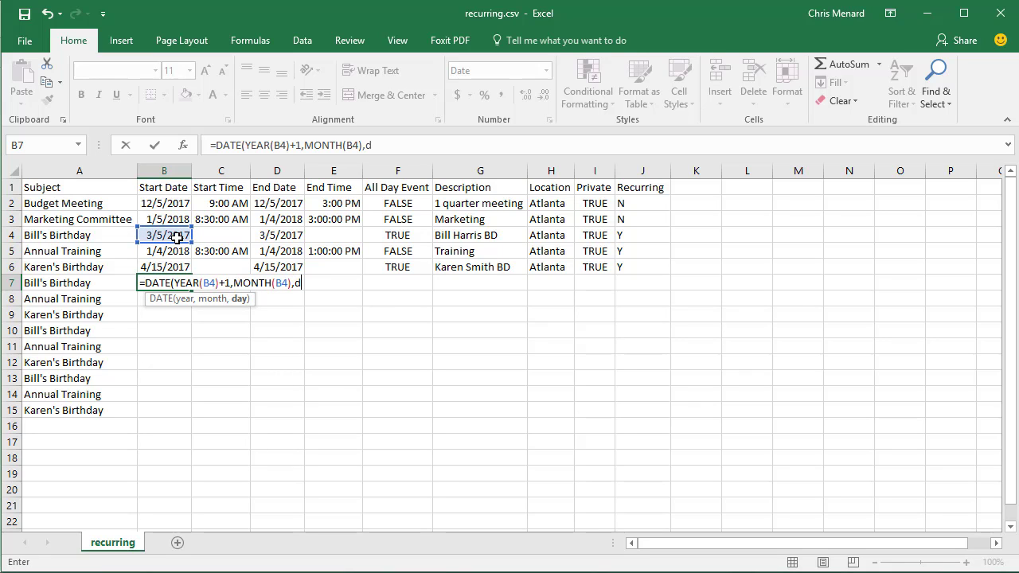
text(ay)
key(Tab)
click(177, 237)
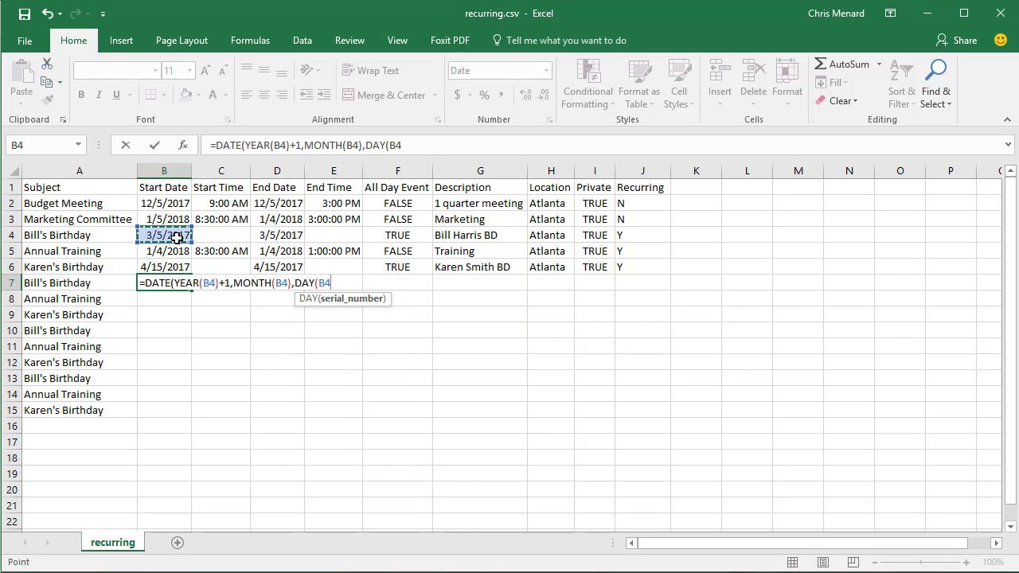
text())
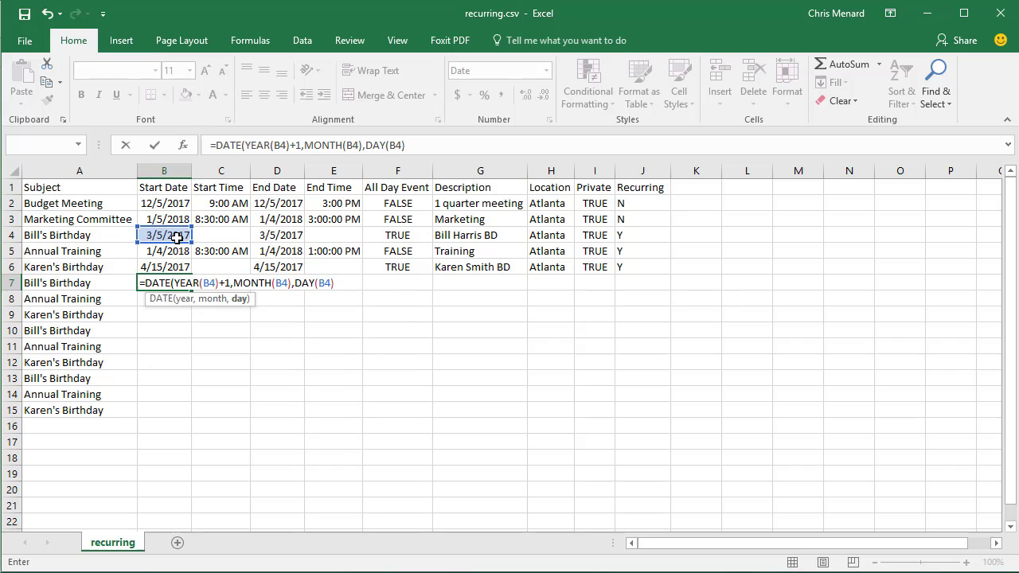
key(Return)
key(Return)
key(Up)
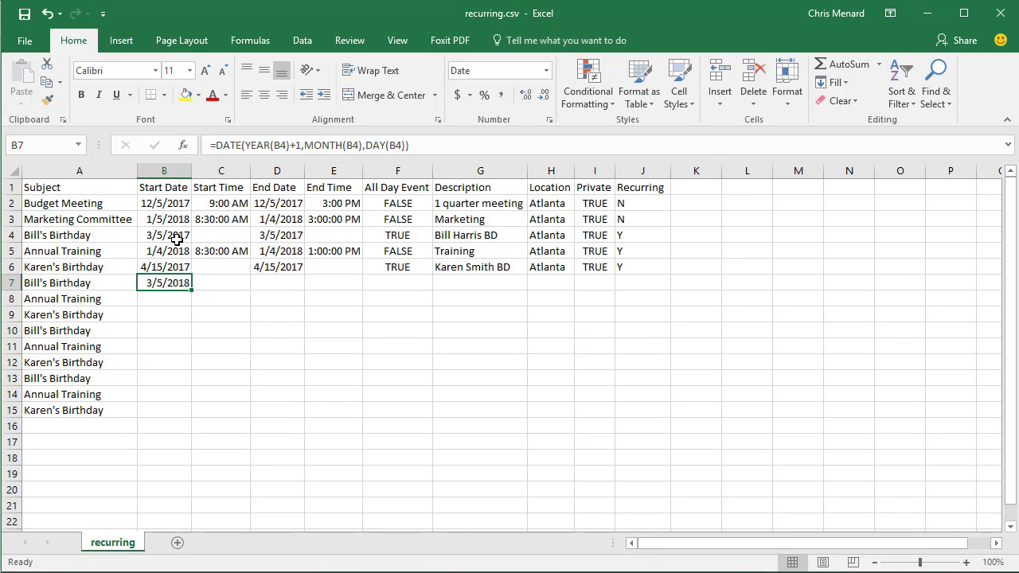
drag(191, 292, 192, 422)
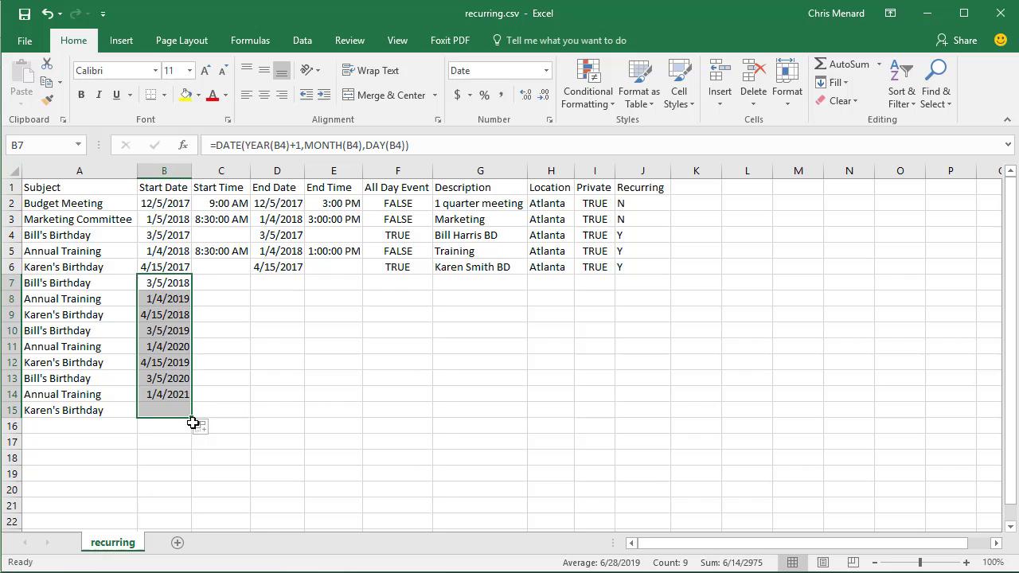
- Apply the comma number format to B7:B15, and restore their date format by copying it from B6
click(498, 90)
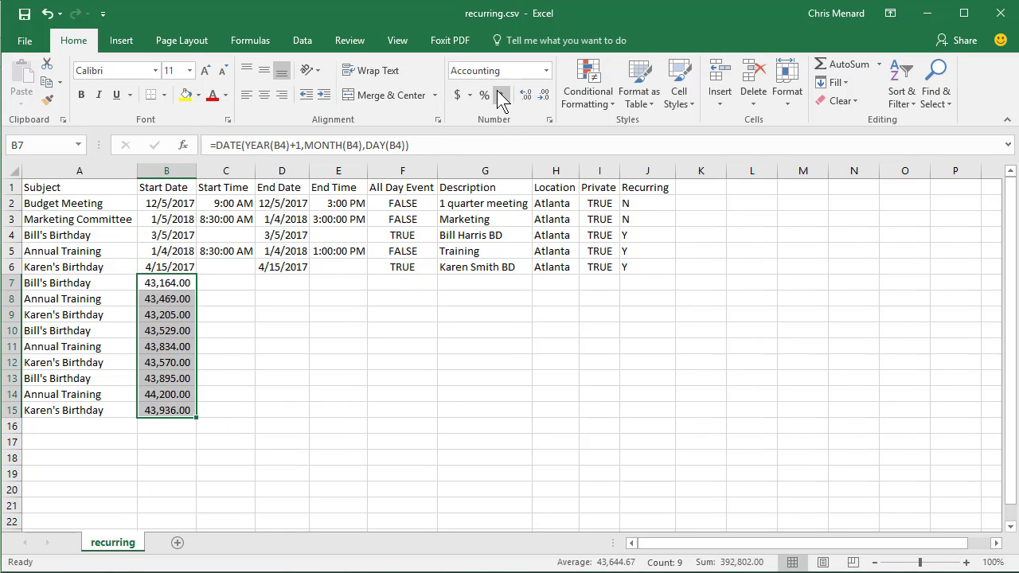
click(168, 267)
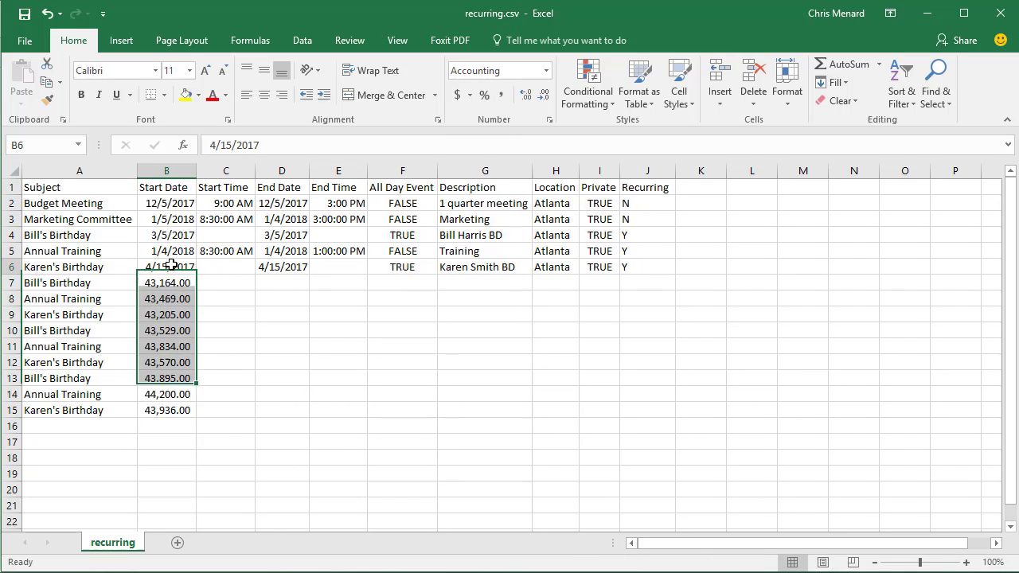
click(48, 101)
drag(171, 282, 165, 410)
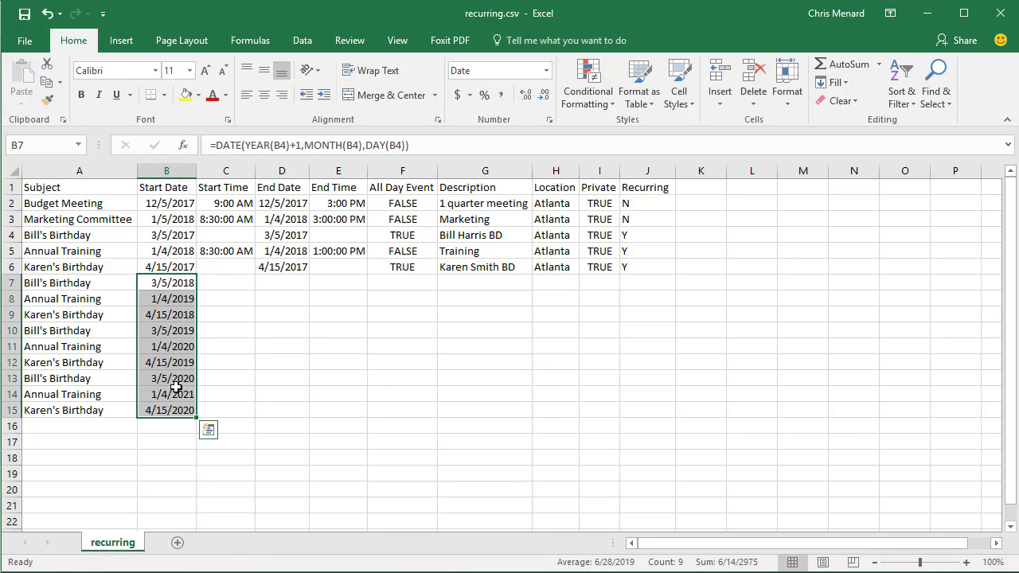
- Convert the start dates in B2:B15 to static values by copying them and pasting values over the same cells
click(173, 391)
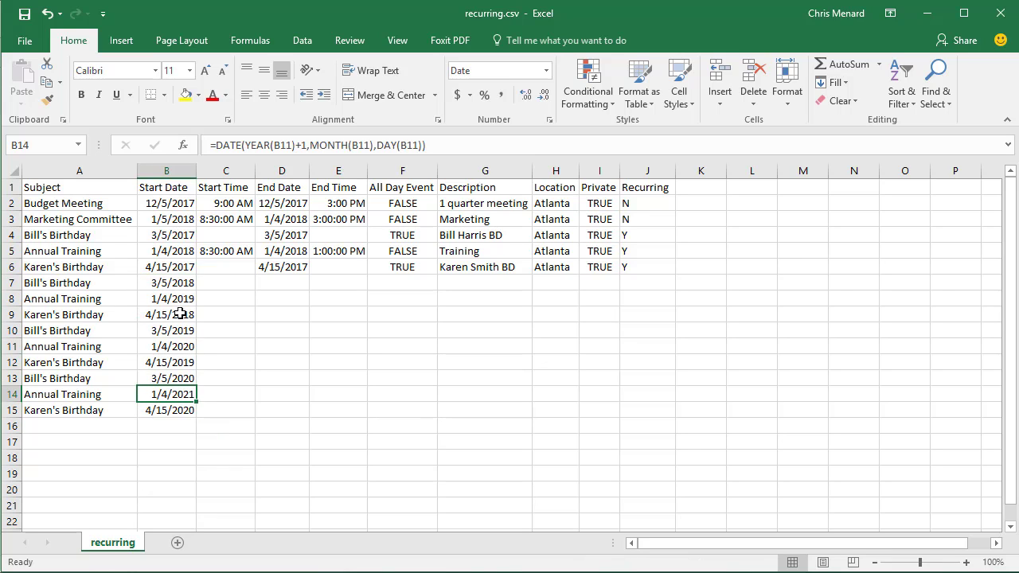
drag(166, 205, 168, 408)
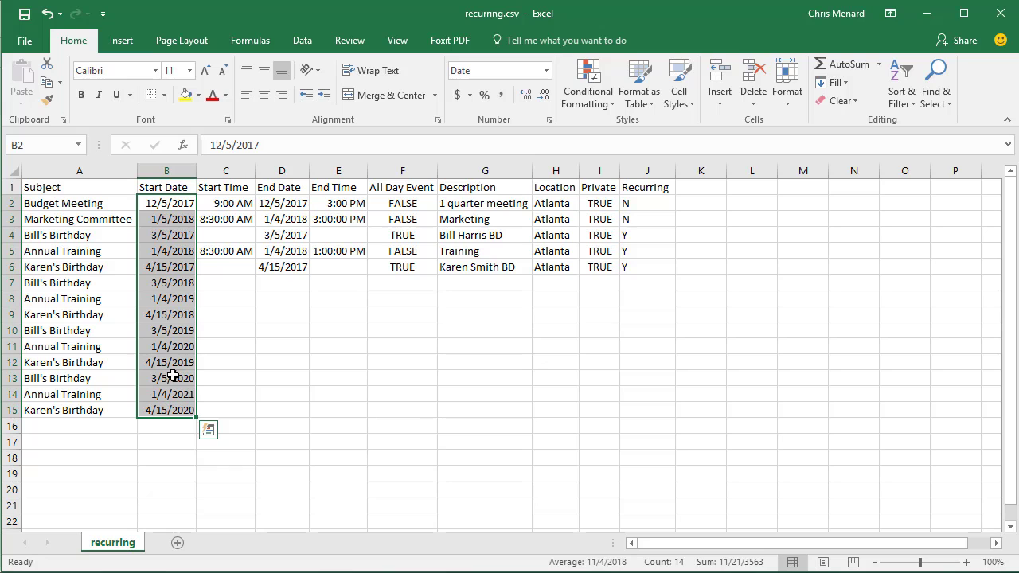
right_click(173, 374)
click(185, 404)
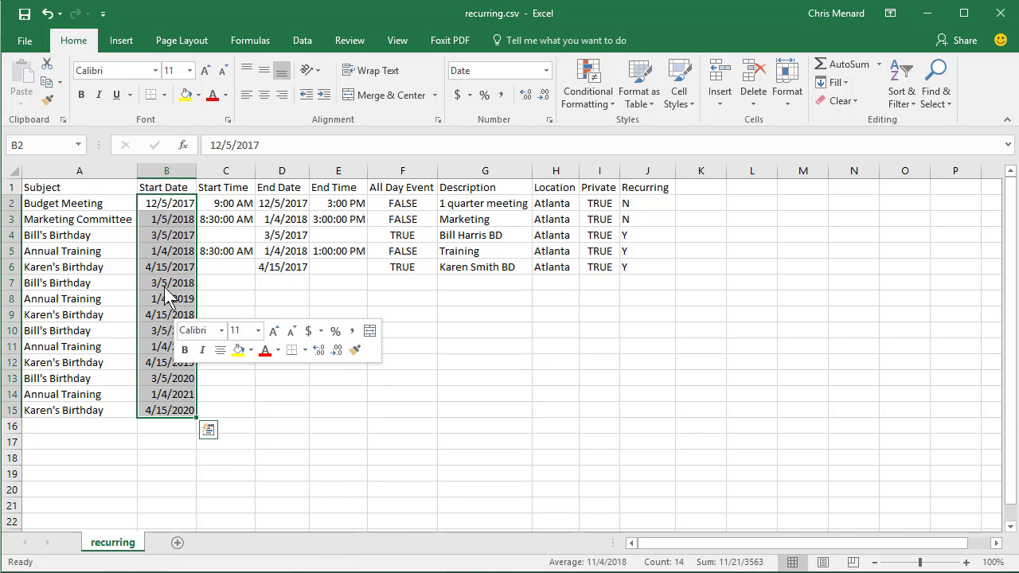
right_click(165, 204)
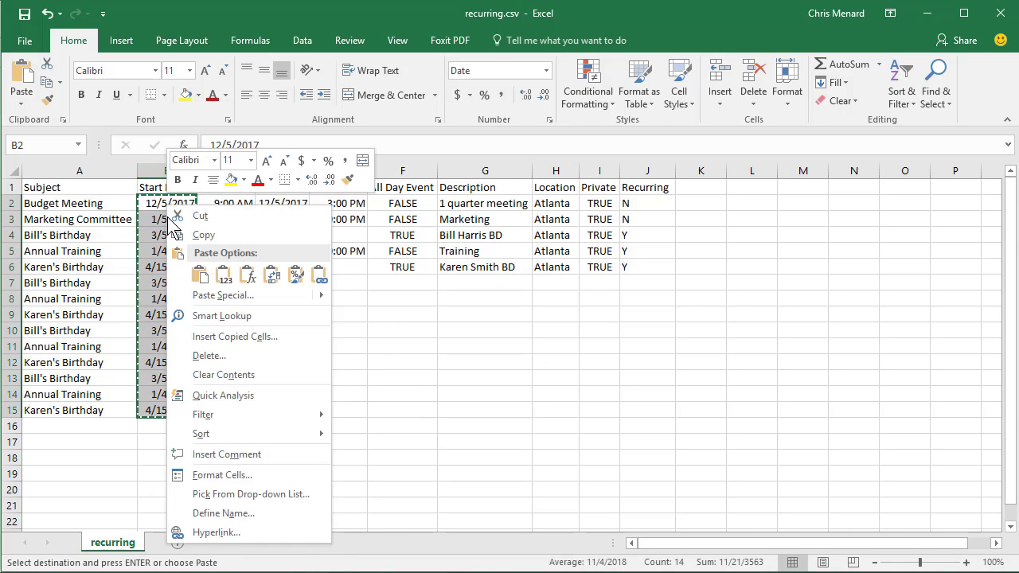
click(224, 278)
- Paste the copied start dates as values into the End Date column starting at D2
click(284, 204)
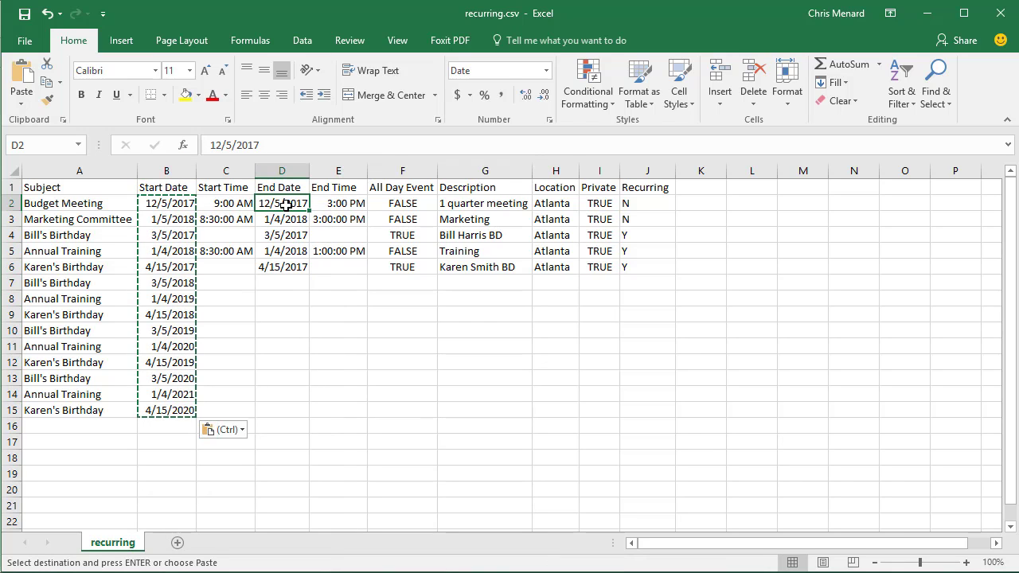
right_click(288, 205)
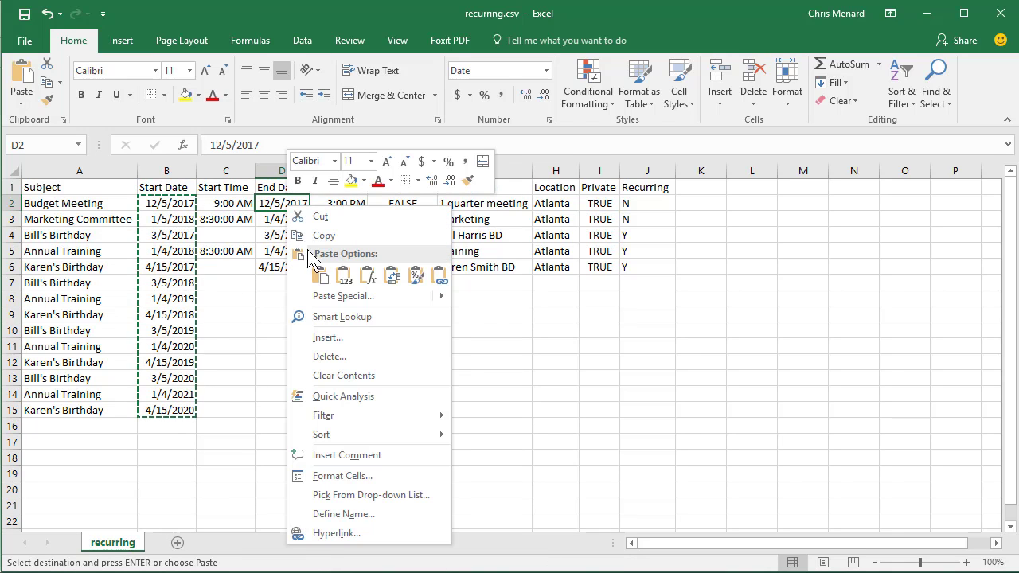
click(344, 276)
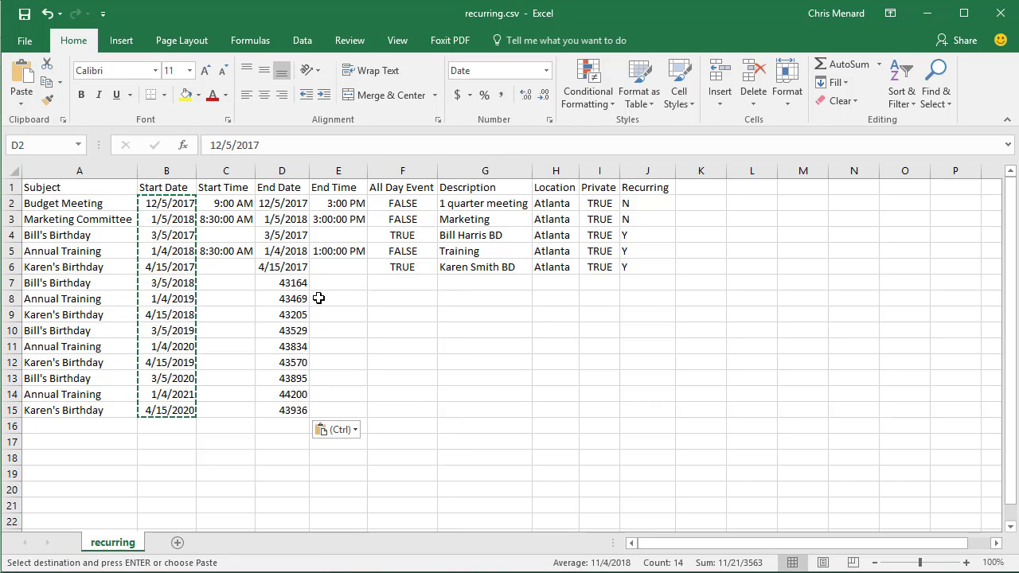
- Copy the date format from D5 onto the new end dates in D7:D15
click(286, 250)
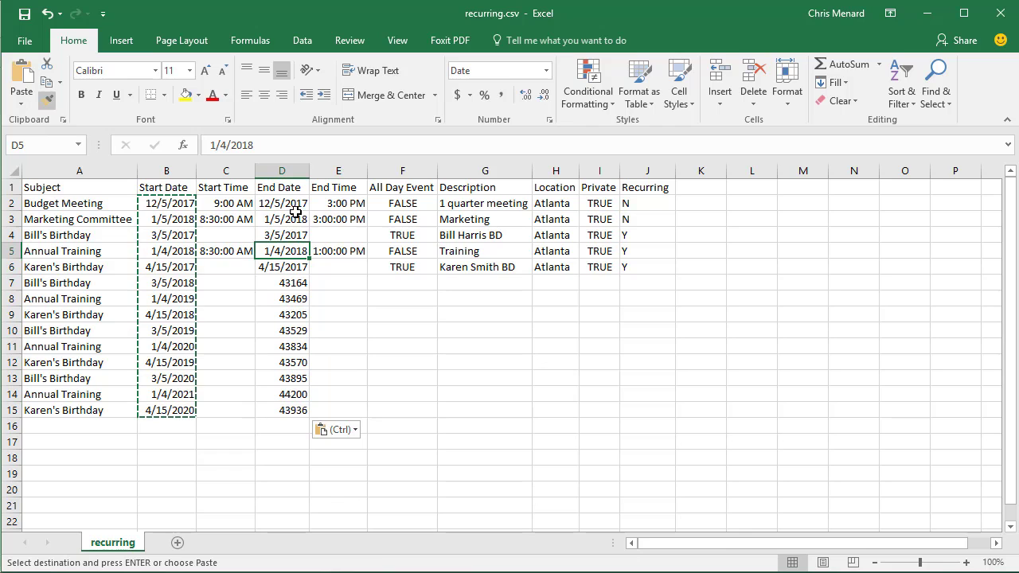
click(52, 99)
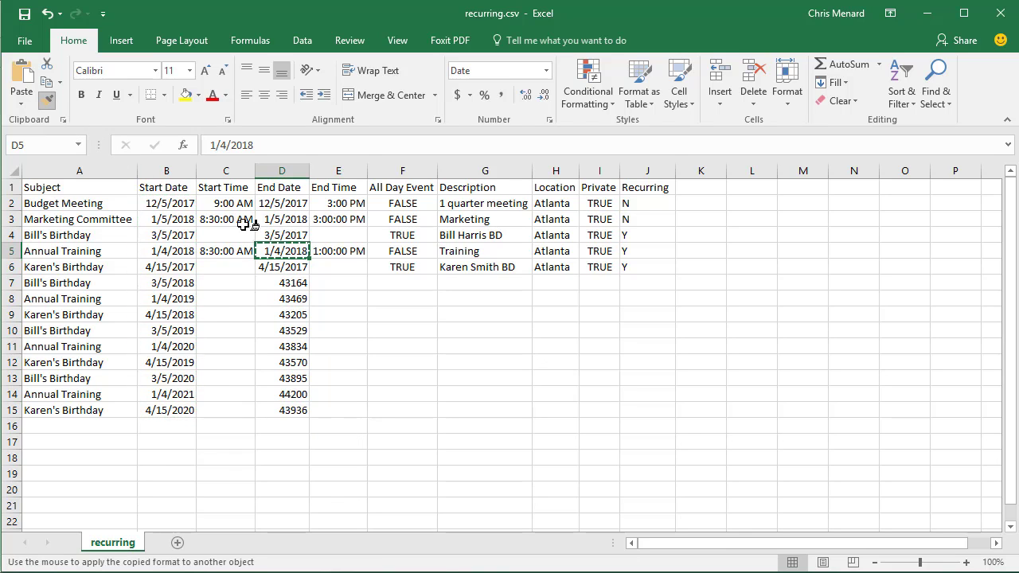
drag(285, 281, 290, 409)
- Repeat the row 4–6 pattern down through row 15 for Start Time, End Time, and the columns All Day Event through Private
drag(231, 240, 230, 268)
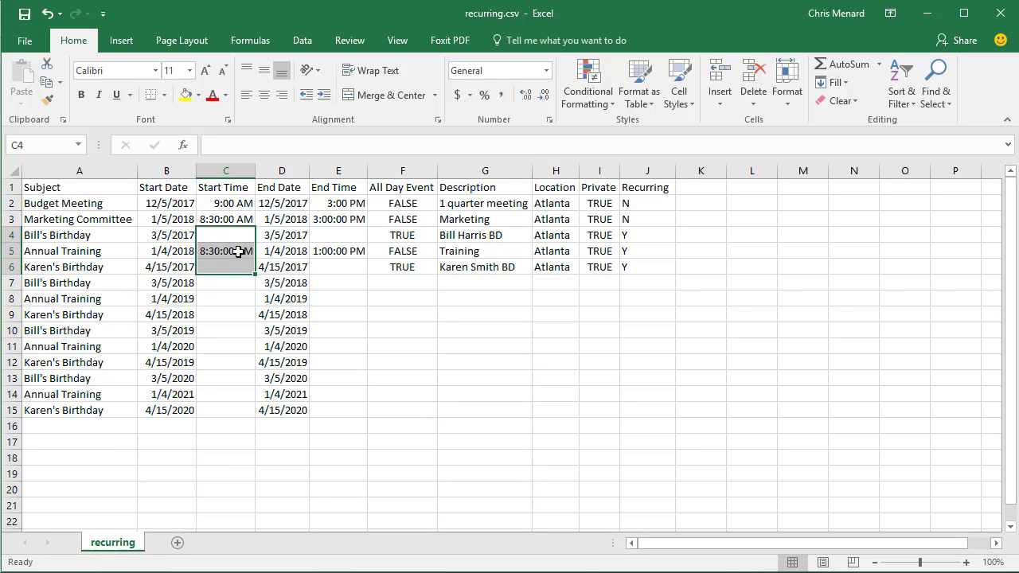
drag(231, 233, 229, 262)
drag(256, 275, 251, 417)
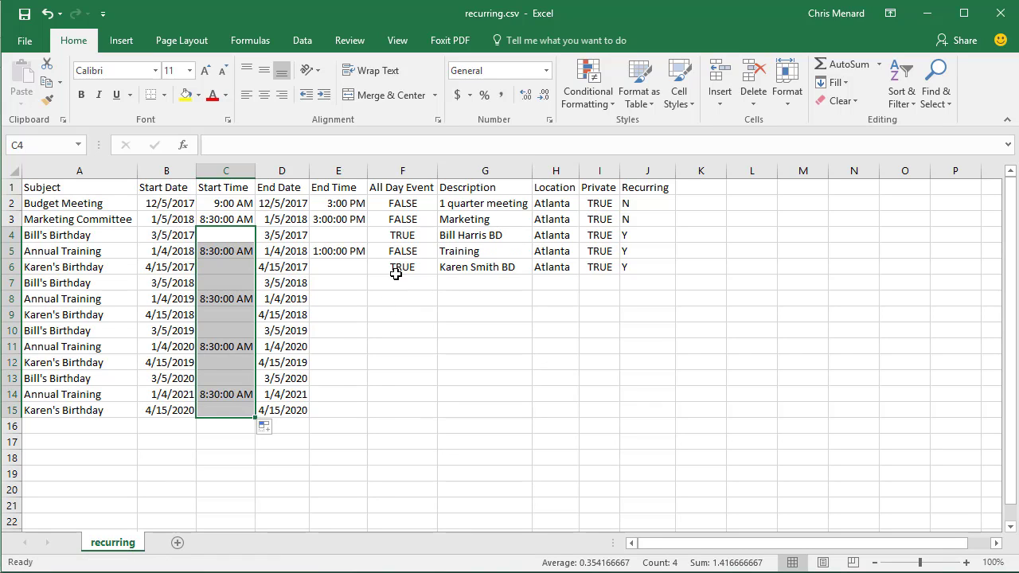
drag(335, 235, 367, 426)
drag(398, 235, 626, 414)
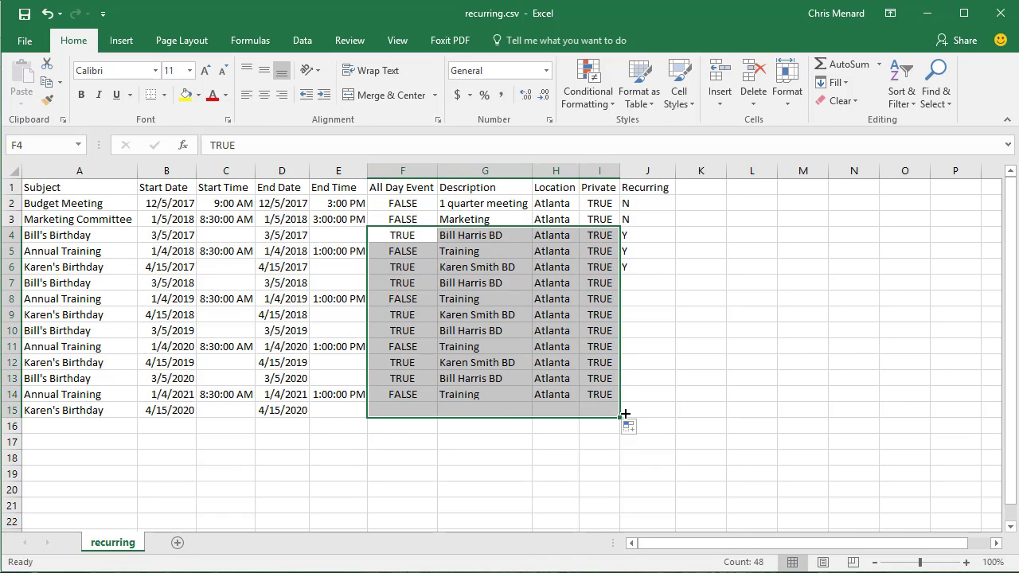
click(637, 264)
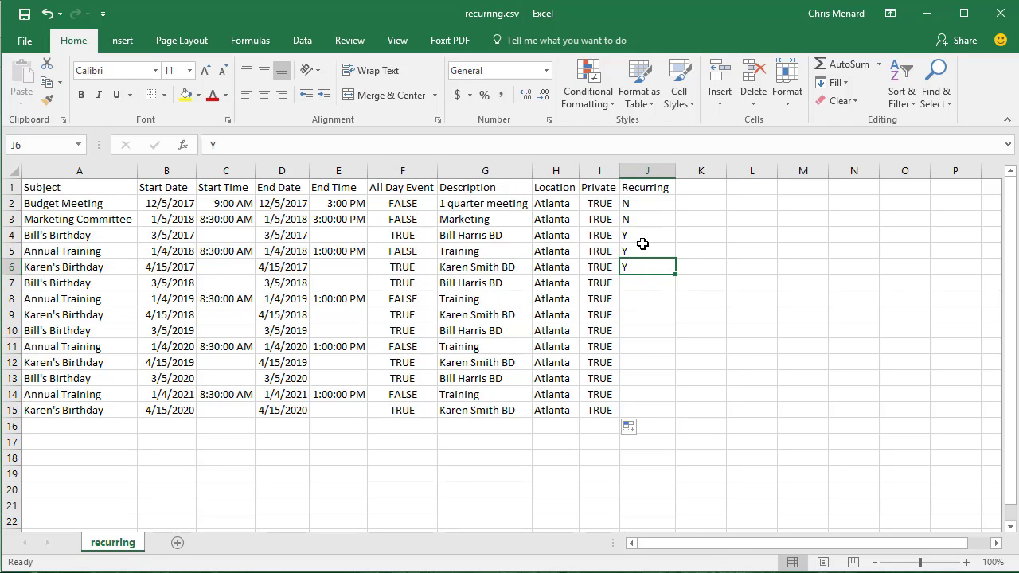
click(645, 239)
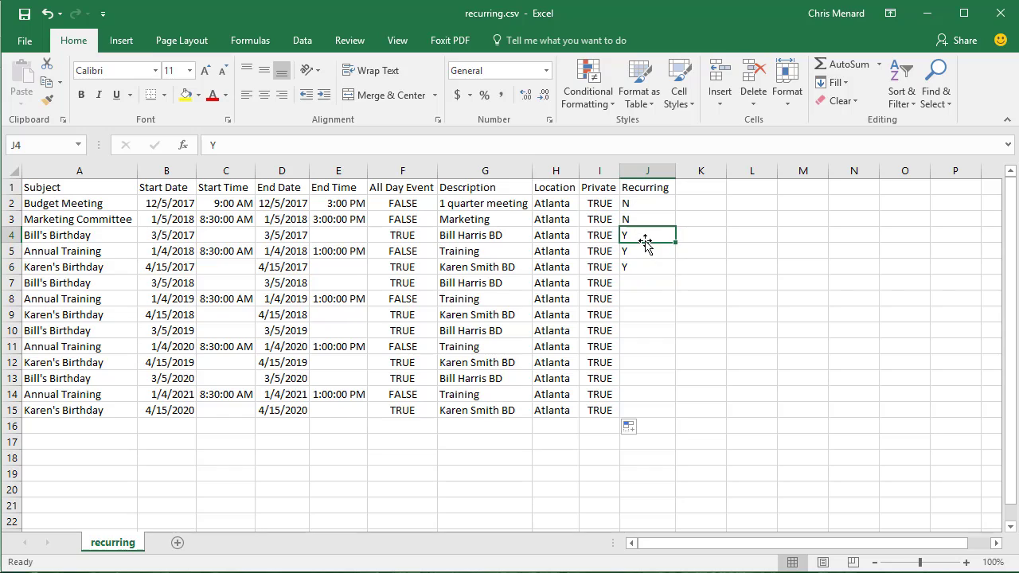
click(606, 412)
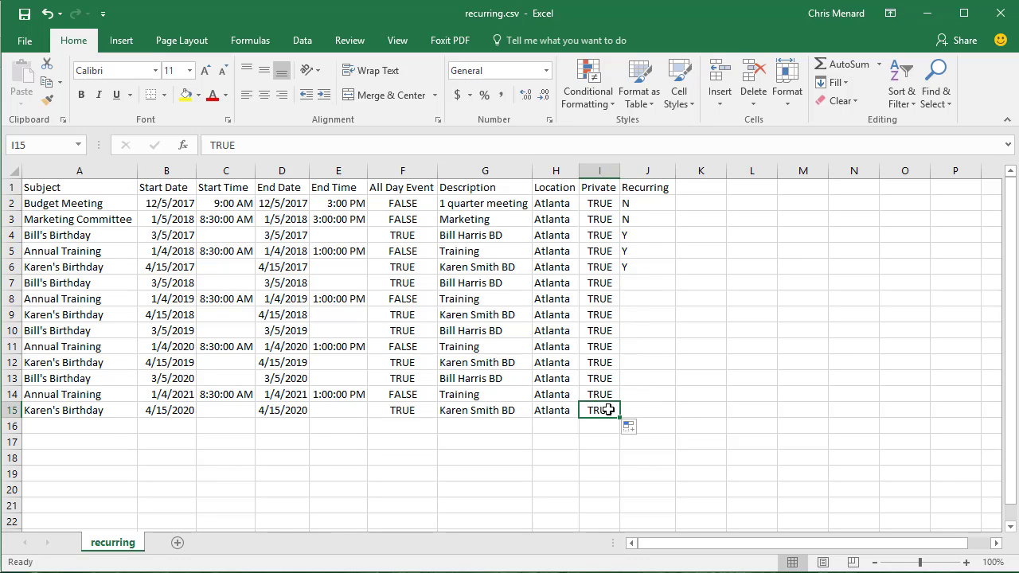
- Save recurring.csv in the CSV (Comma delimited) format and close the workbook
click(26, 15)
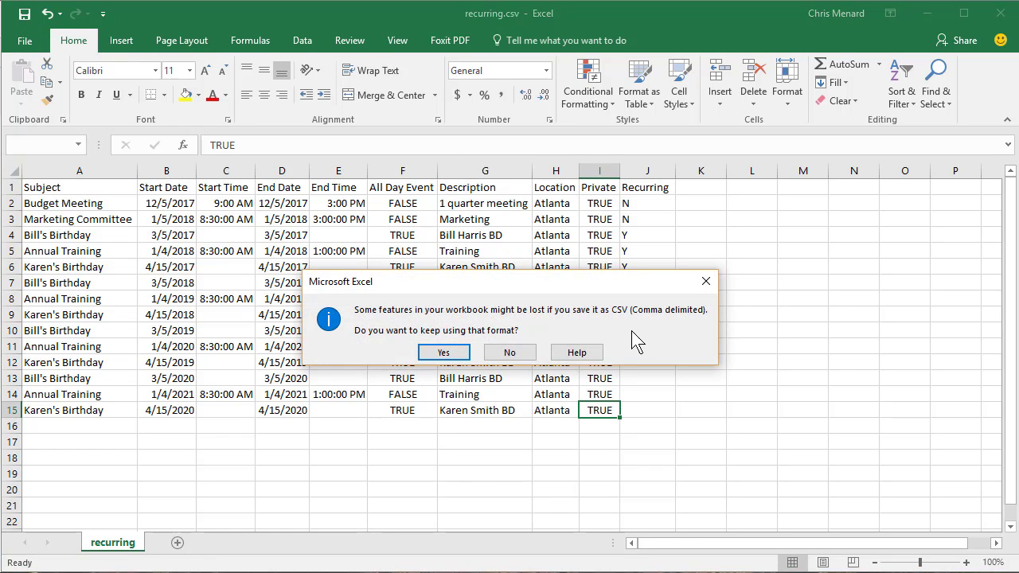
click(442, 352)
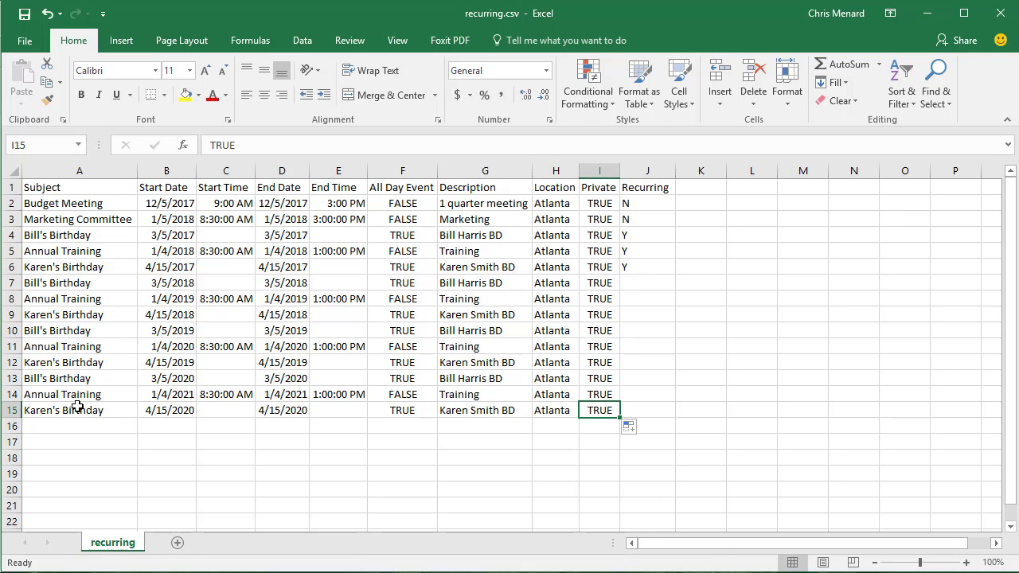
click(1000, 13)
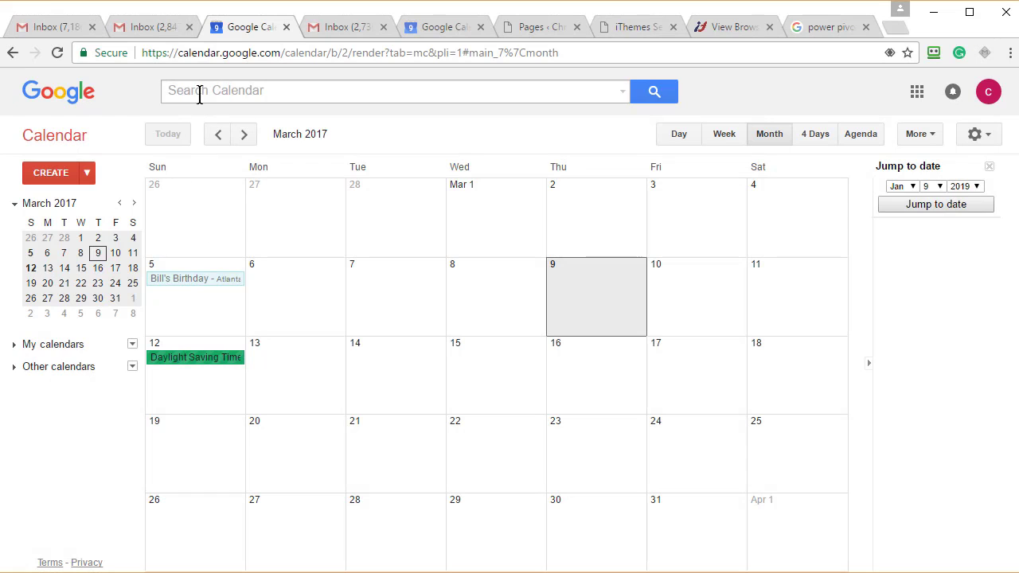
- In Google Calendar, import recurring.csv into the account holder's own calendar through the calendar settings and dismiss the import summary
click(132, 344)
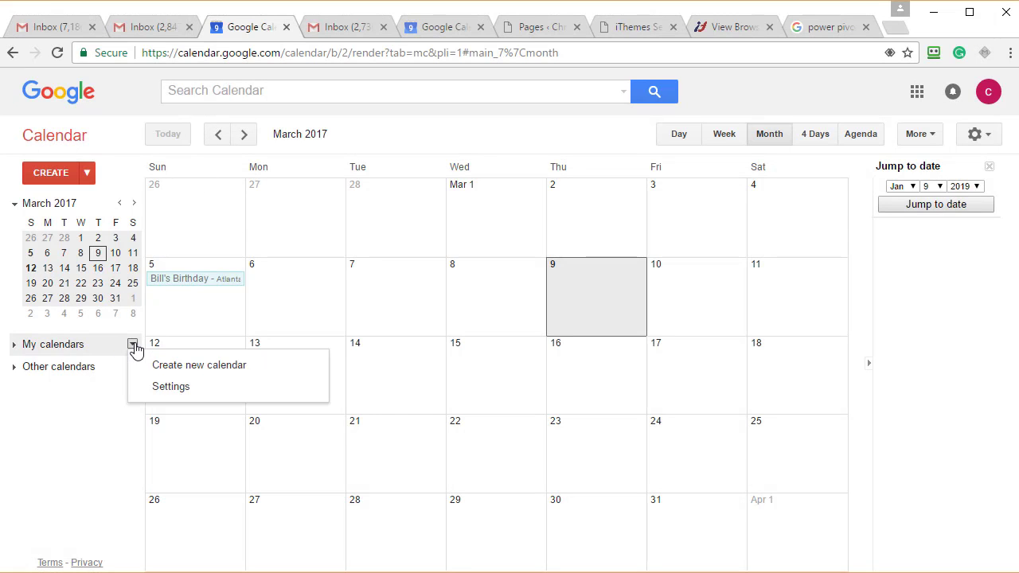
click(170, 388)
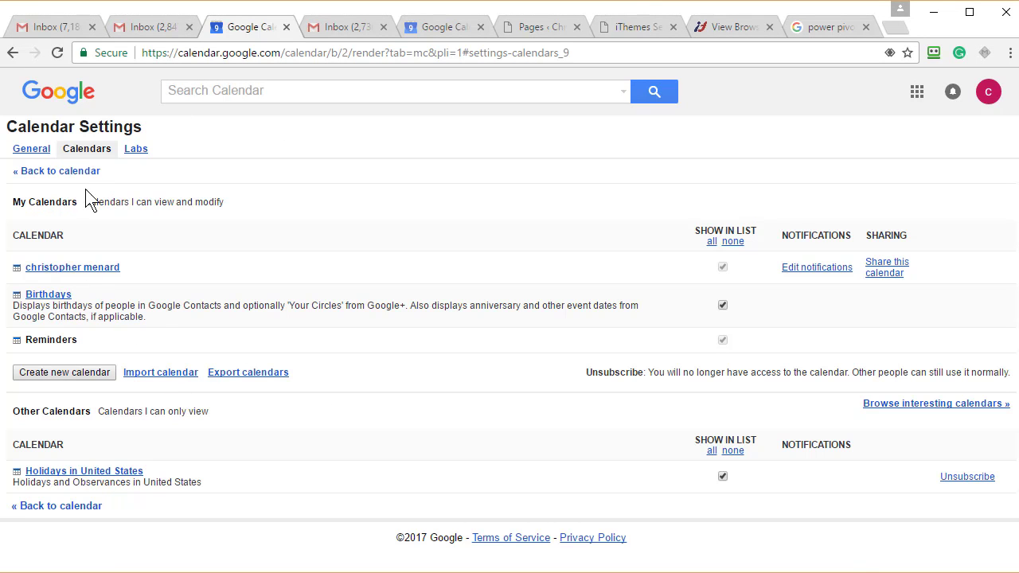
click(164, 372)
click(447, 271)
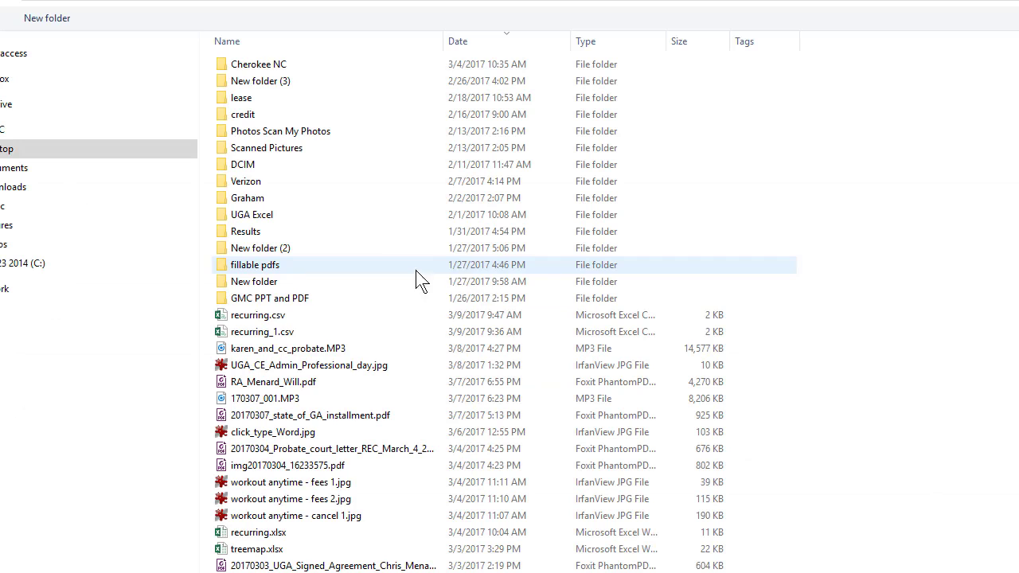
double_click(269, 320)
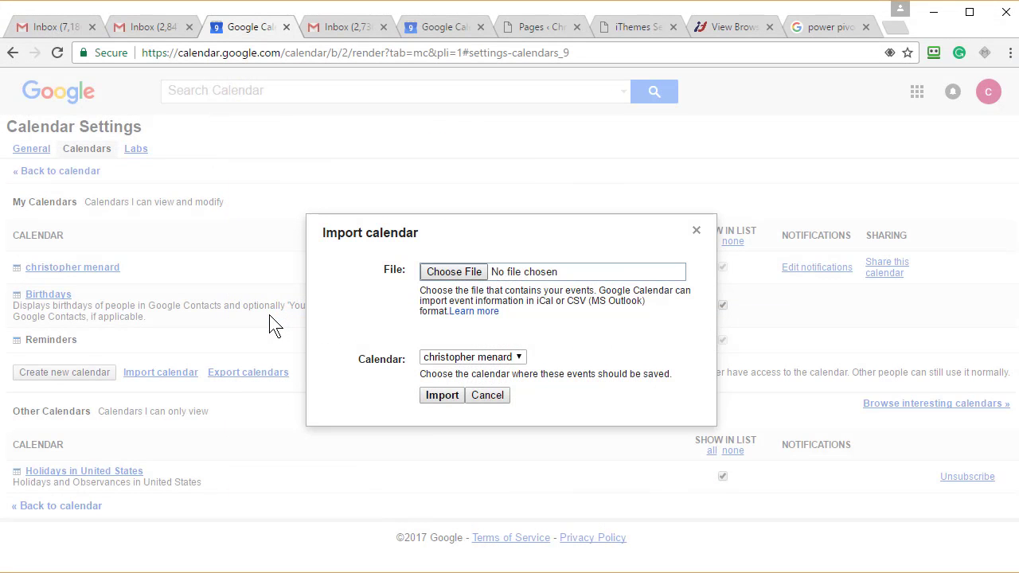
click(442, 395)
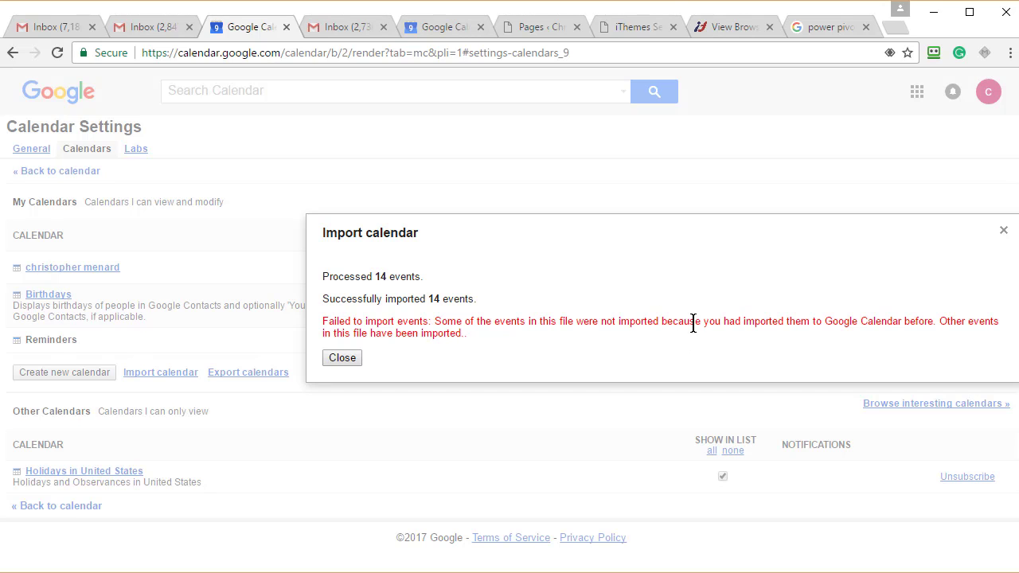
click(342, 358)
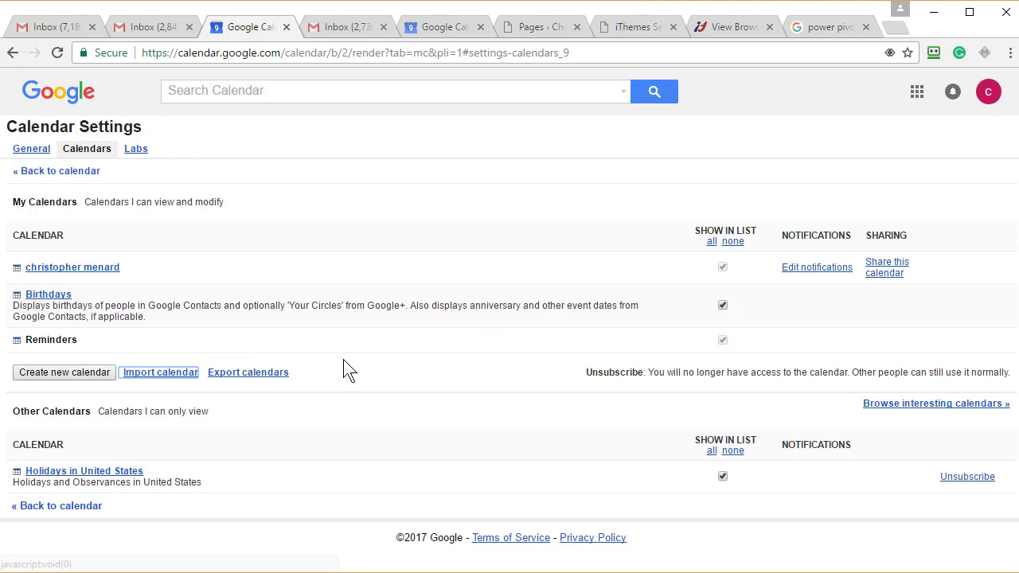
- Return to the month view and go forward month by month from March 2017 to January 2018 to check the imported events
click(43, 156)
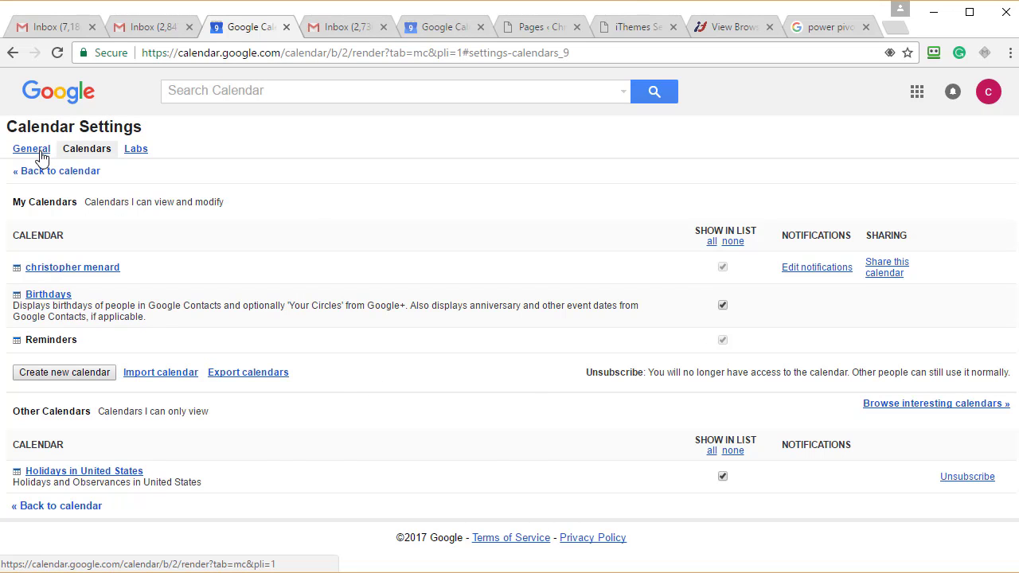
click(47, 175)
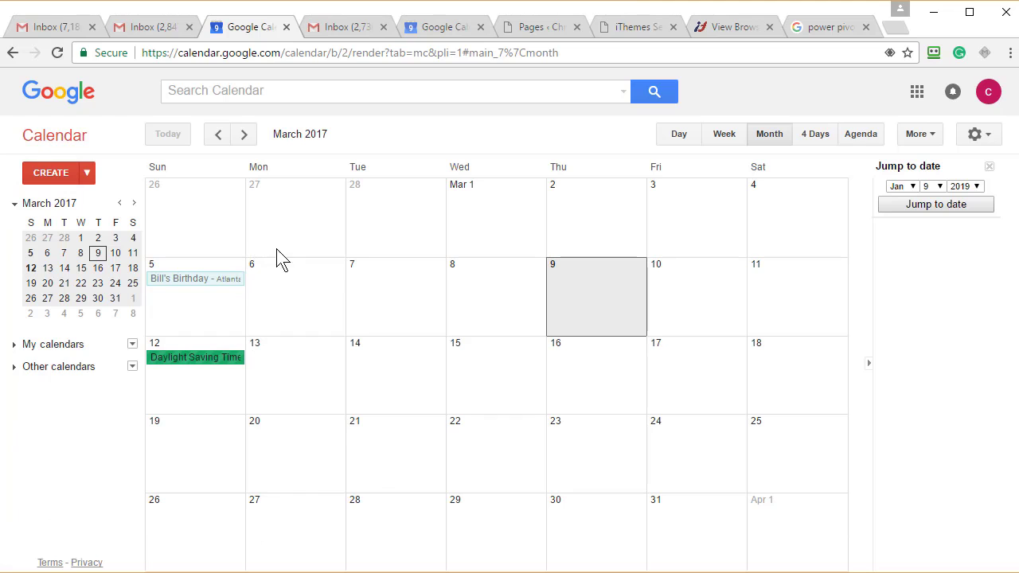
click(244, 135)
click(243, 135)
click(243, 135)
click(243, 135)
click(243, 135)
click(243, 135)
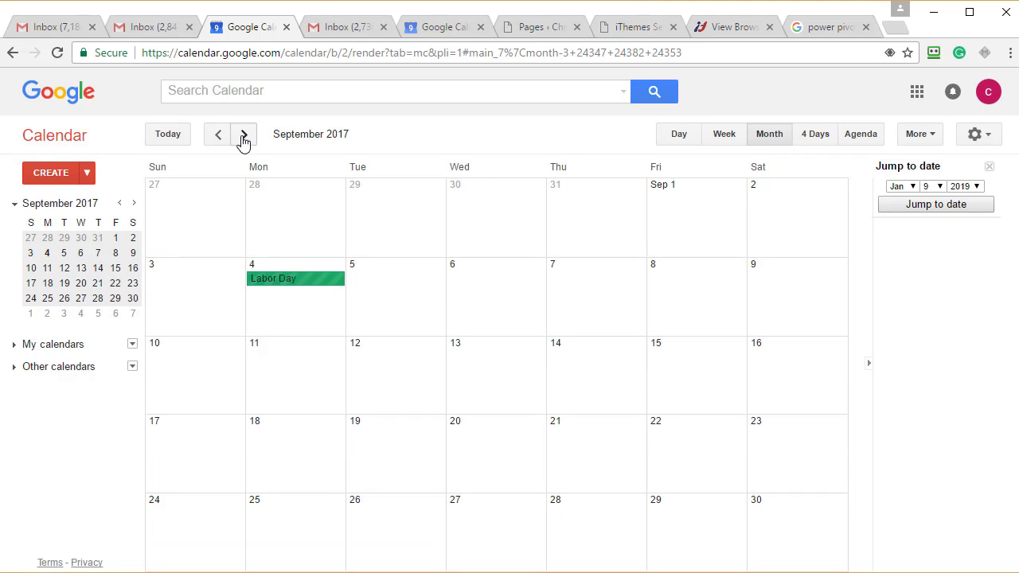
click(243, 135)
click(244, 135)
click(244, 135)
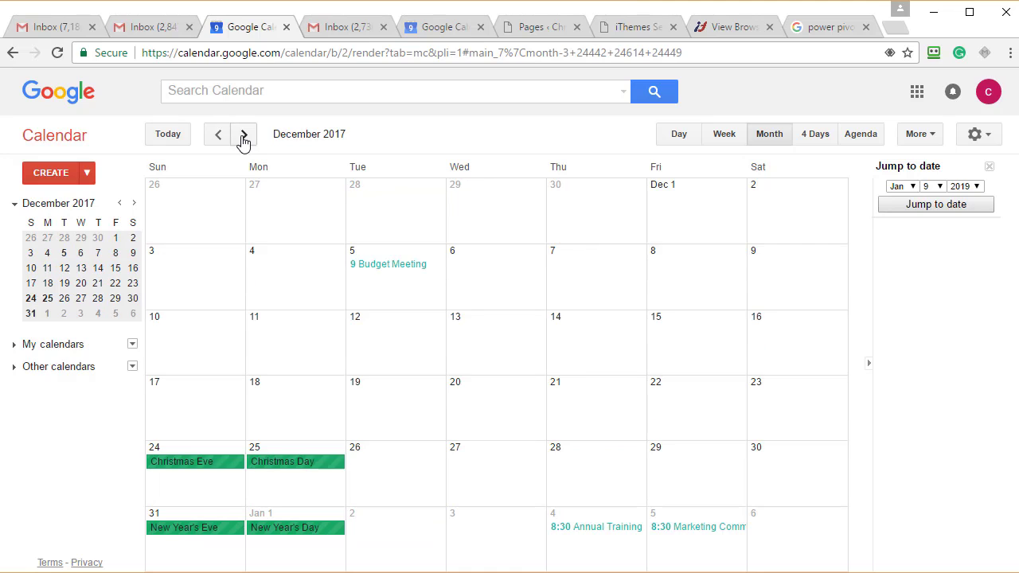
click(244, 135)
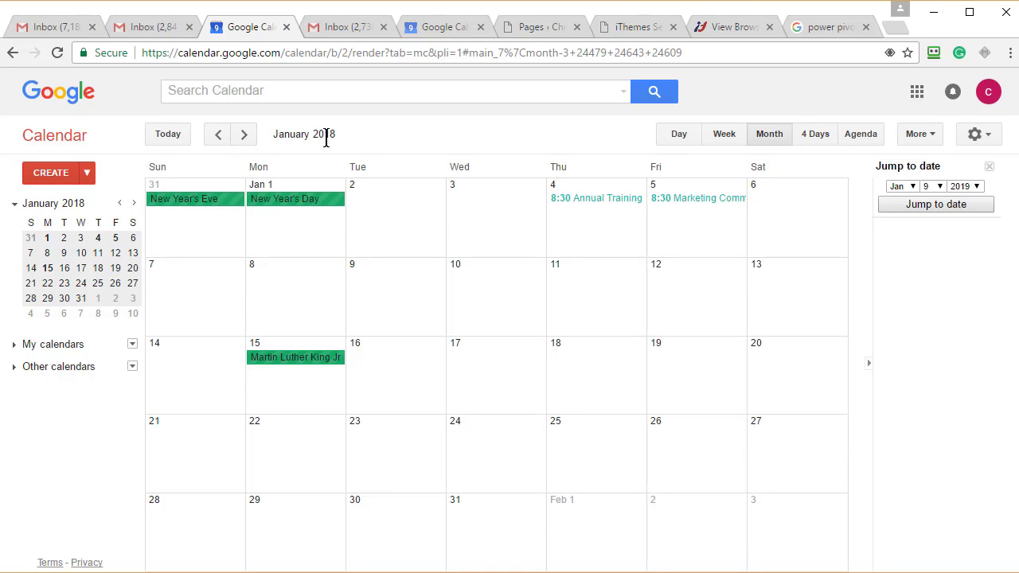
- Check the recurring events by jumping to January 9, 2019 and January 9, 2020, and going back to December 2019
click(937, 208)
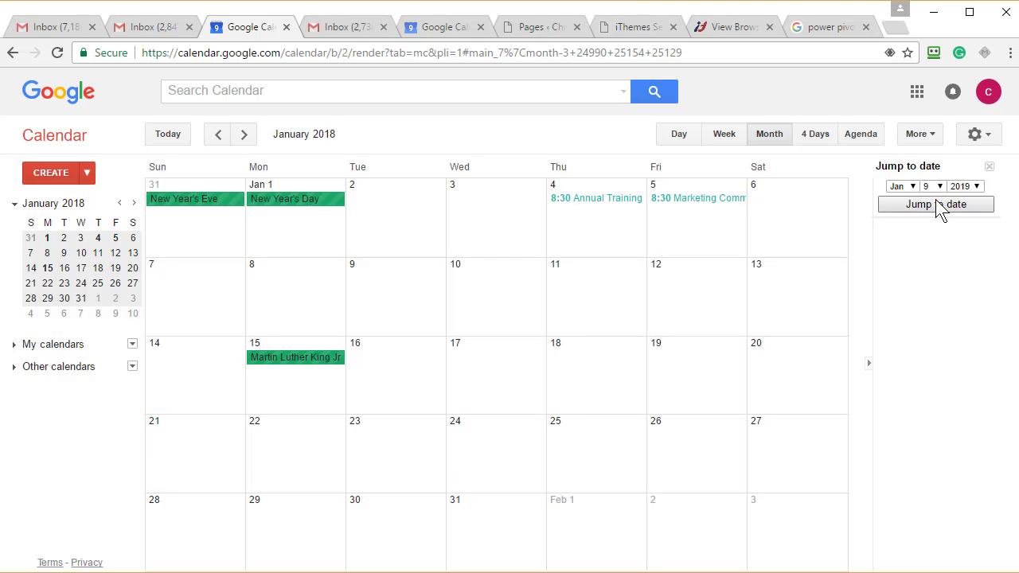
click(977, 188)
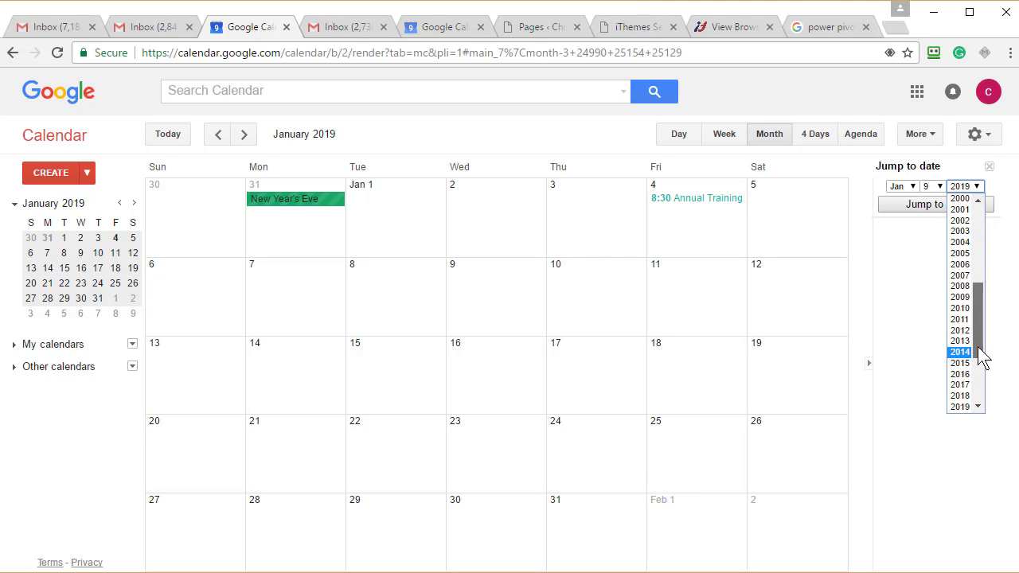
scroll(977, 366, down, 2)
click(960, 401)
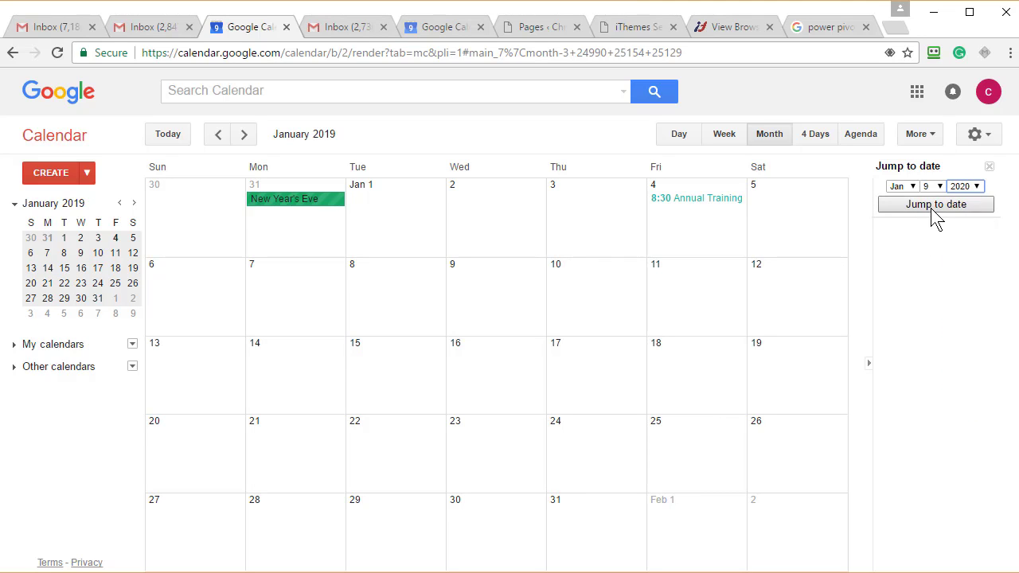
click(931, 206)
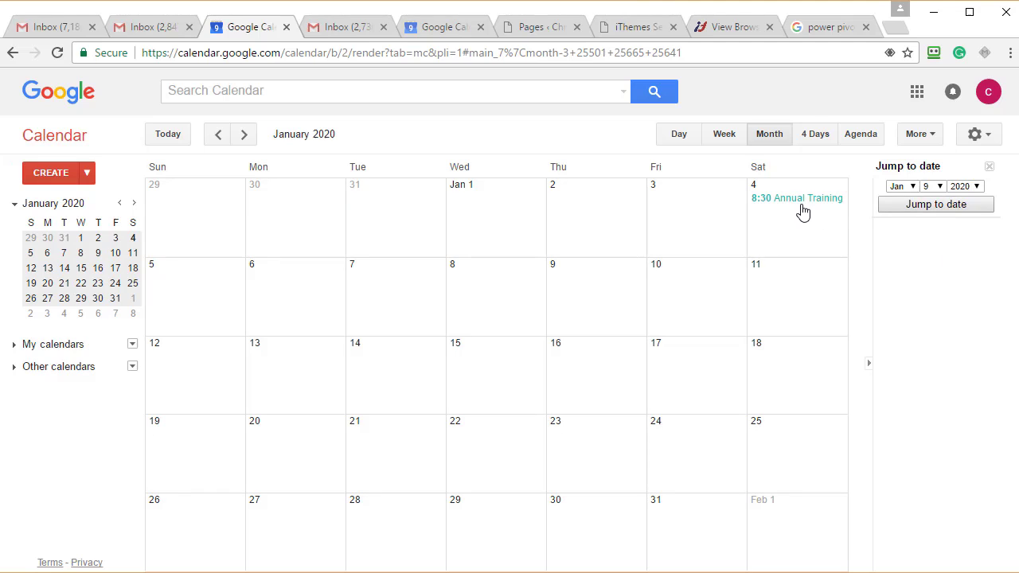
click(219, 136)
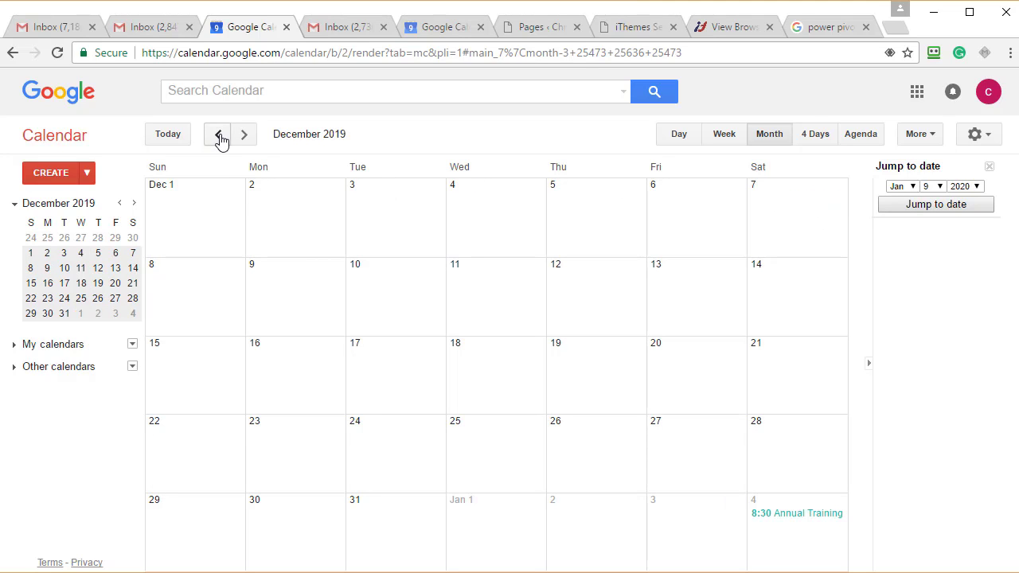